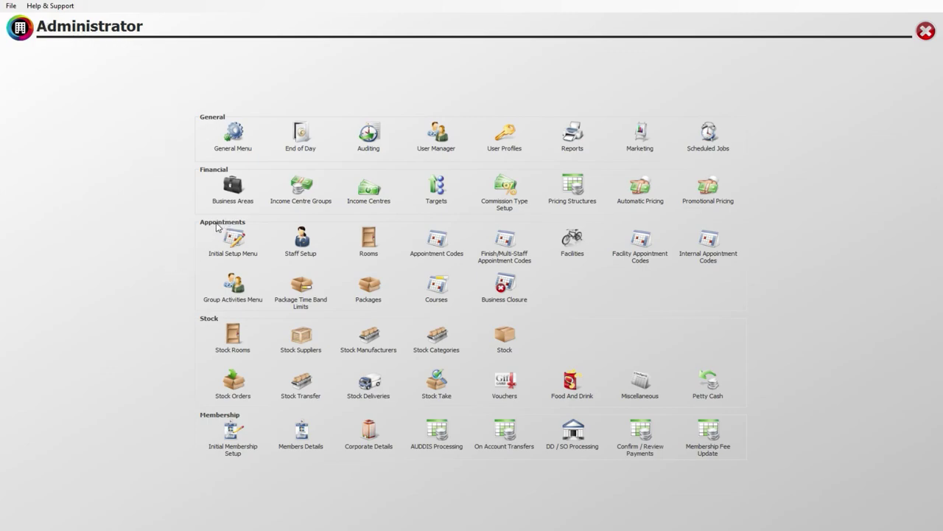
Open the group activity codes and review the existing entries, including Absolute Ball and Aqua Aerobics.
left_click(233, 289)
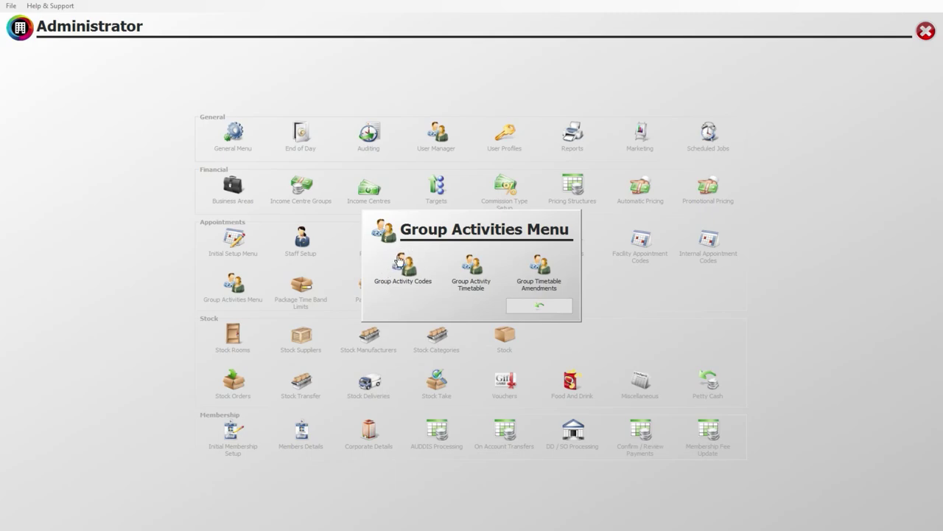
left_click(405, 270)
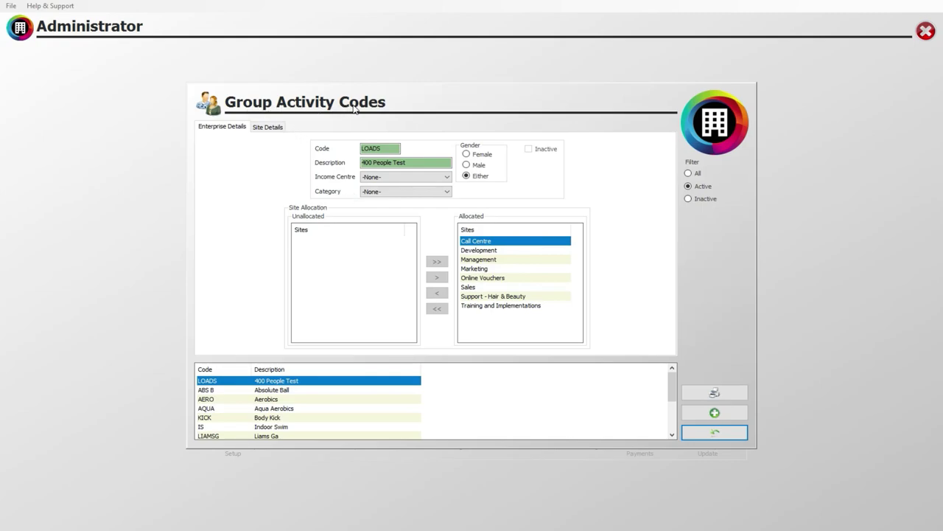
left_click(274, 399)
left_click(267, 390)
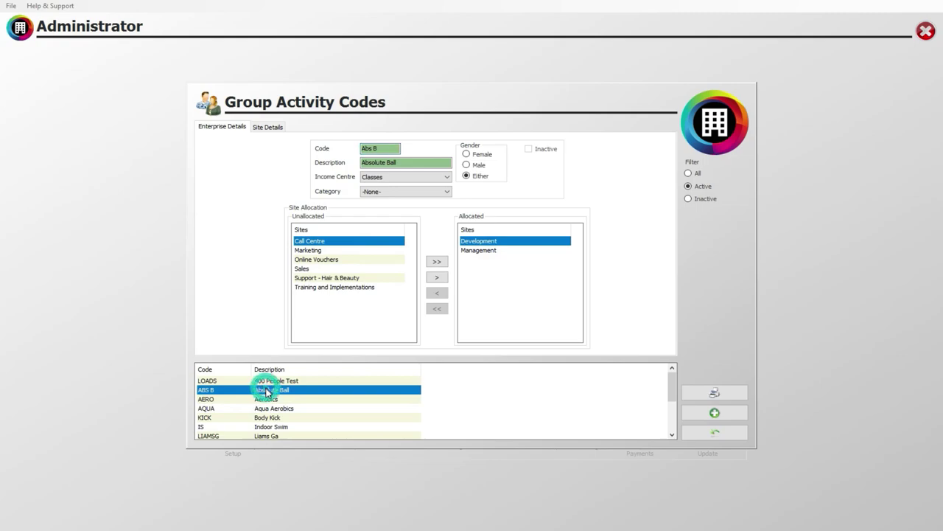
left_click(267, 408)
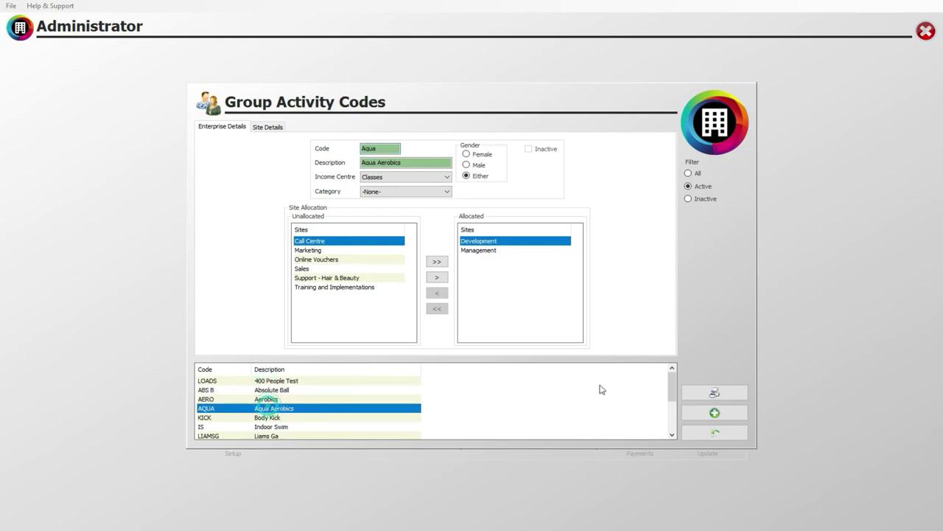
Create a new group activity with the code Eyoga and the description Edgar Yoga.
left_click(715, 414)
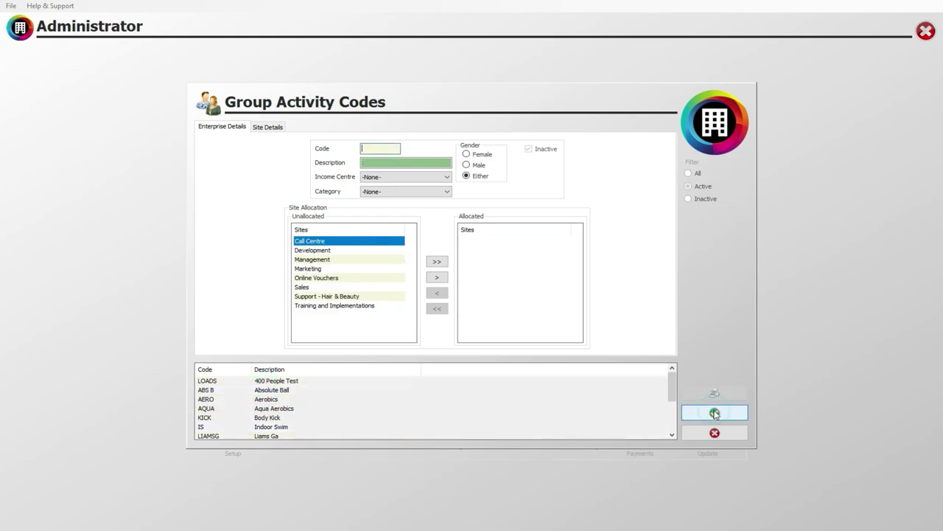
left_click(373, 147)
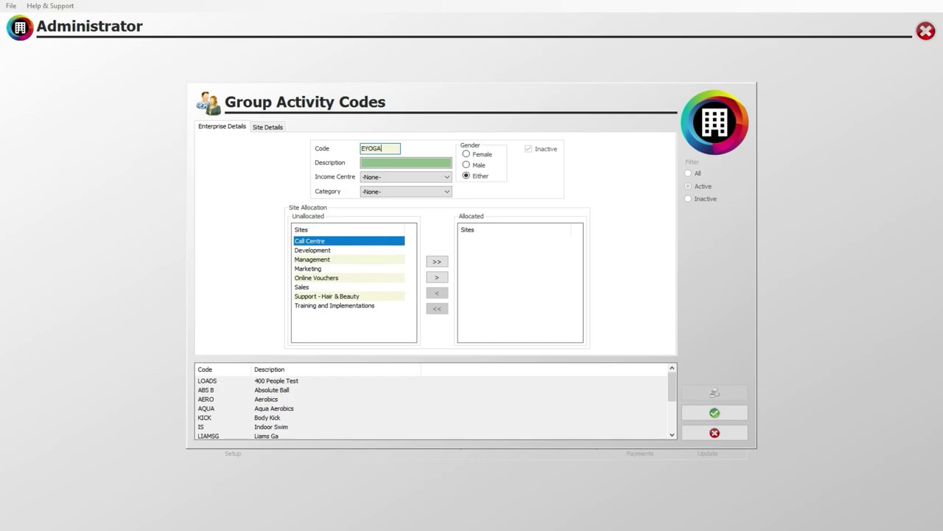
left_click(378, 148)
left_click(384, 149)
left_click(387, 163)
left_click(389, 149)
key("Tab")
left_click(385, 157)
type("Edgar Yoga")
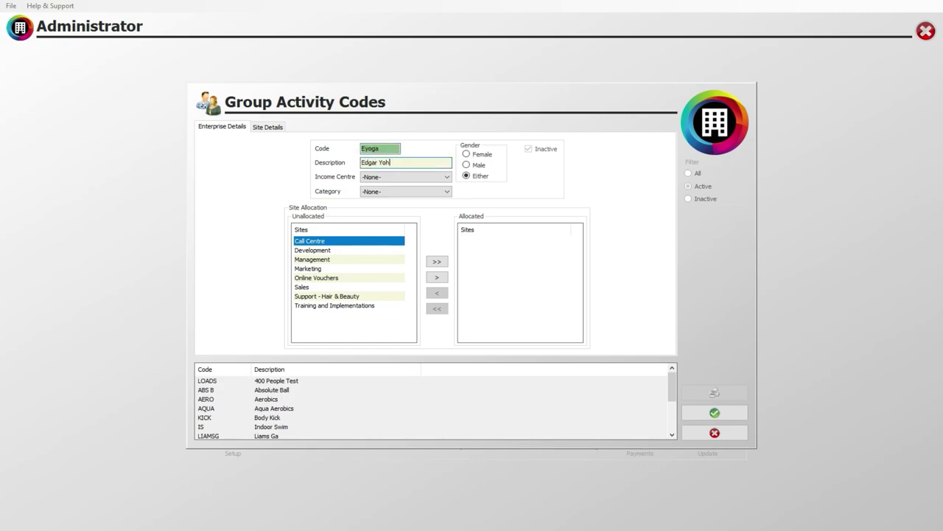
Set the new activity's income centre to Classes, its category to Facility and its gender to Either.
left_click(384, 177)
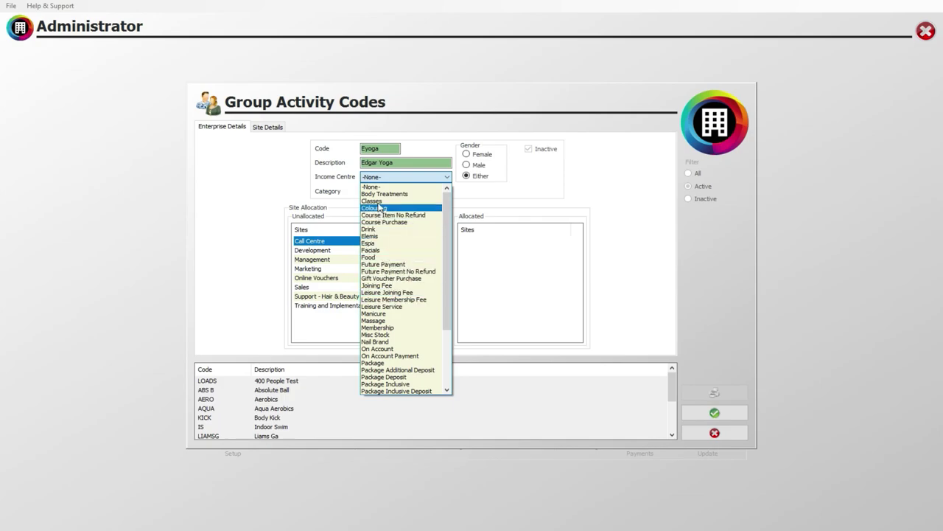
left_click(378, 202)
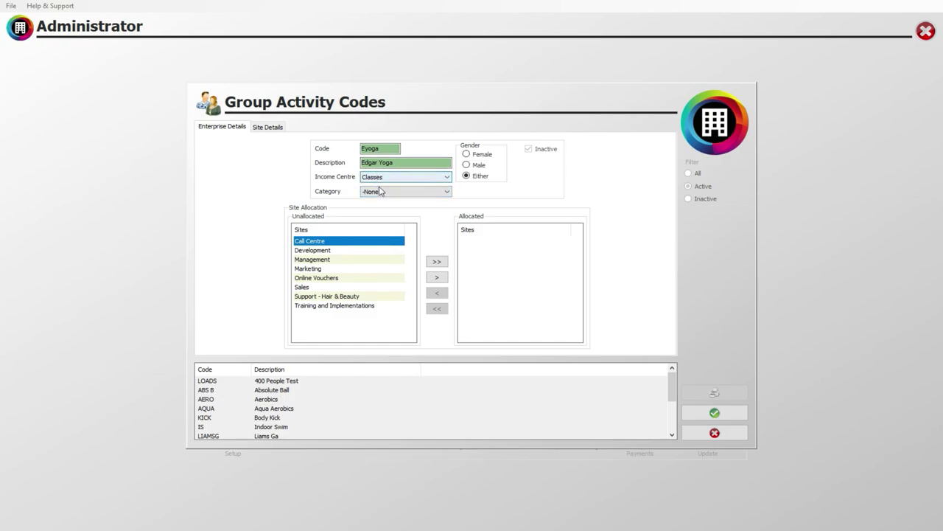
left_click(382, 193)
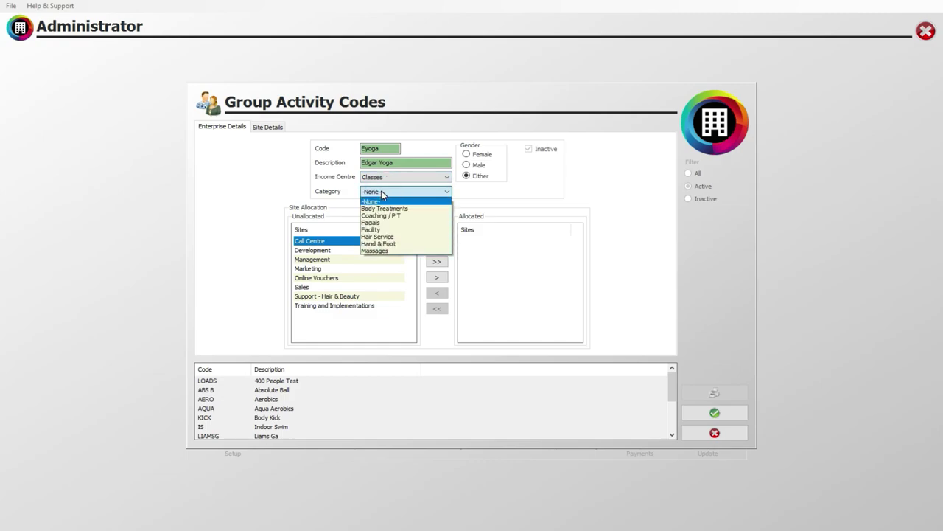
left_click(385, 230)
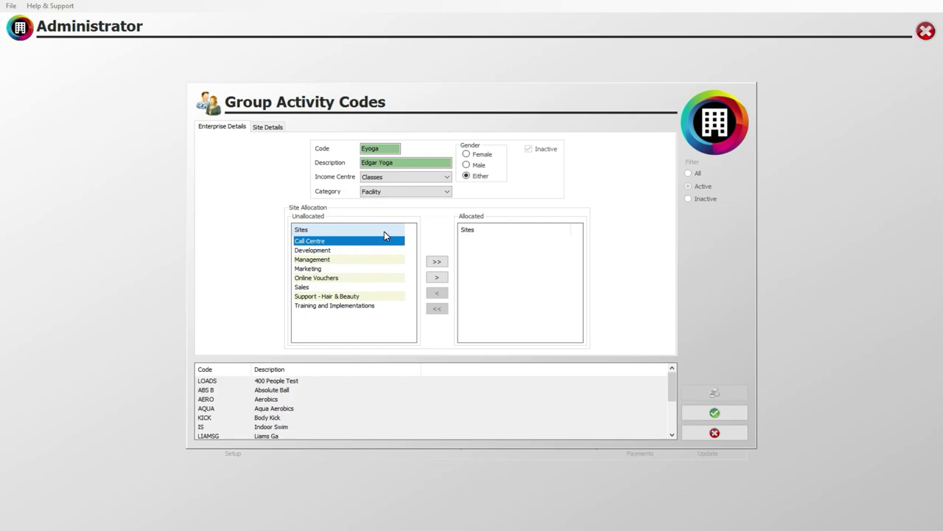
left_click(467, 155)
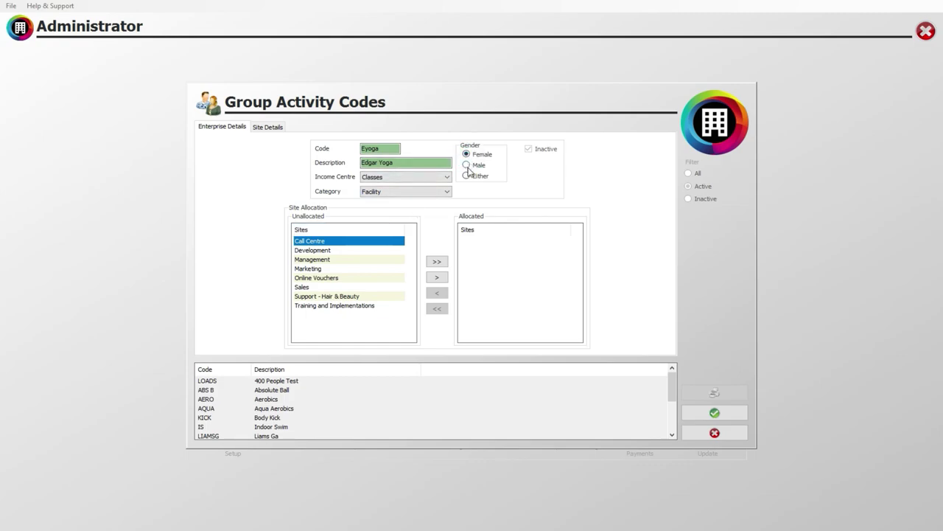
left_click(467, 167)
left_click(467, 177)
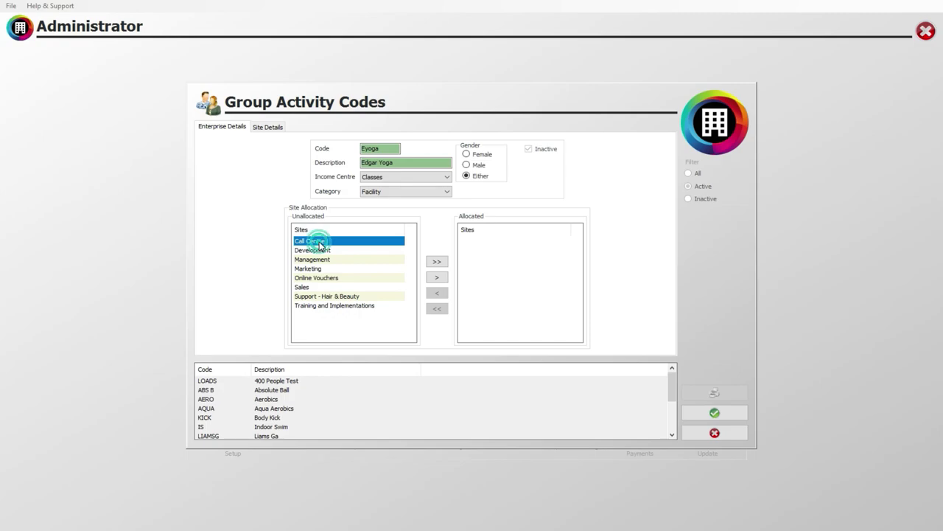
Allocate every site to the Edgar Yoga activity and save the new code.
left_click(436, 277)
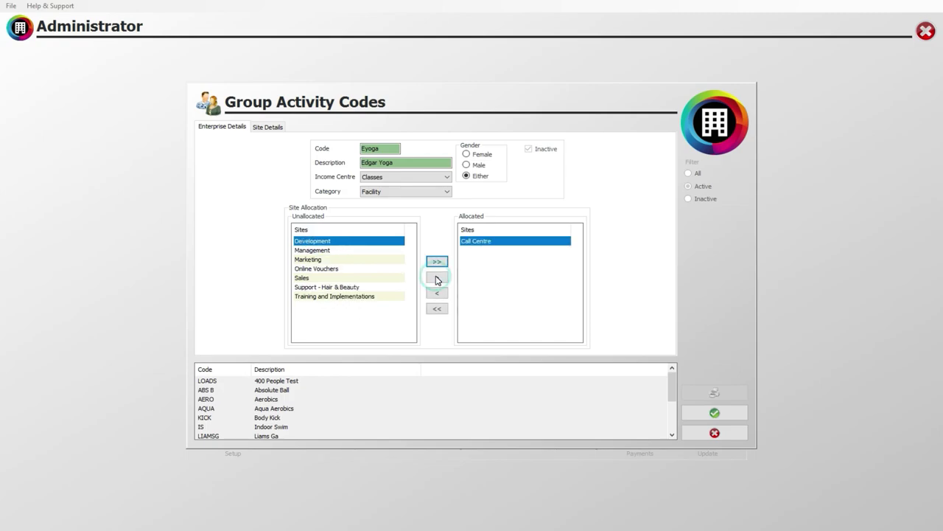
left_click(316, 250)
left_click(315, 240)
left_click(436, 278)
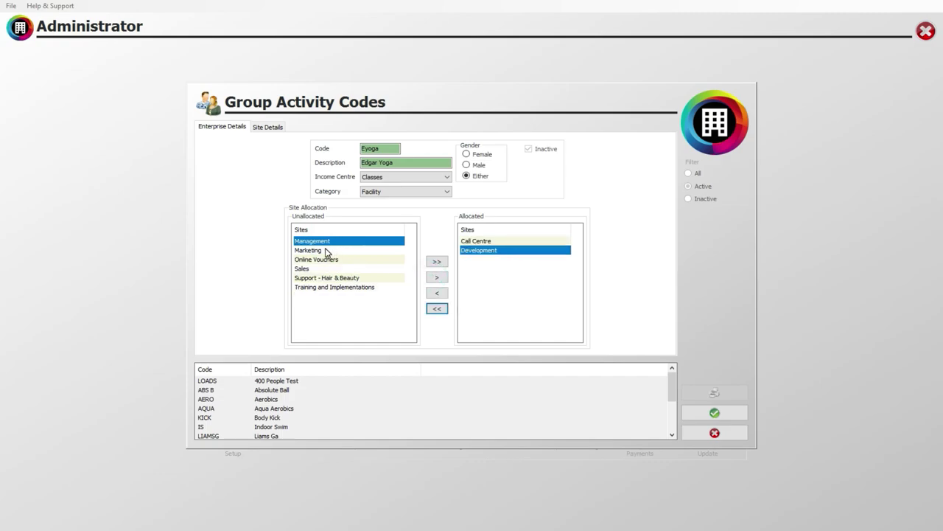
left_click(317, 250)
left_click(436, 279)
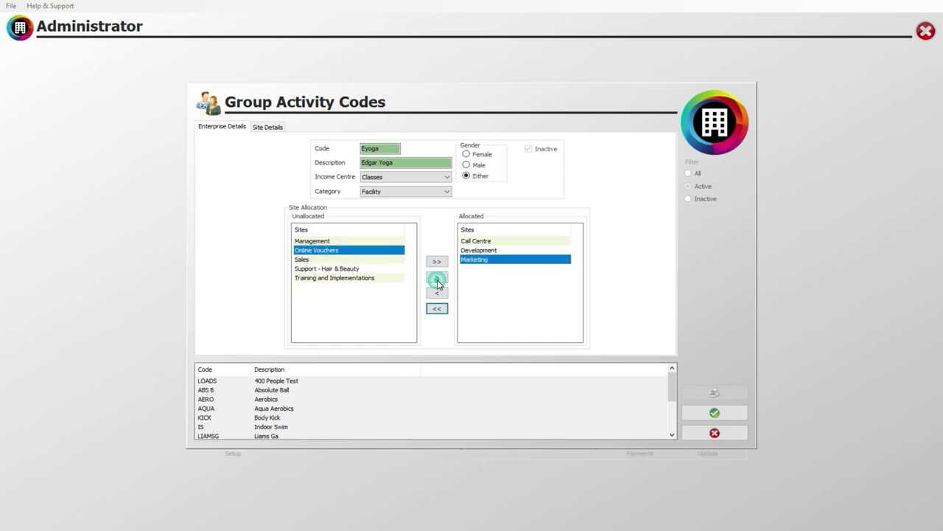
left_click(339, 241)
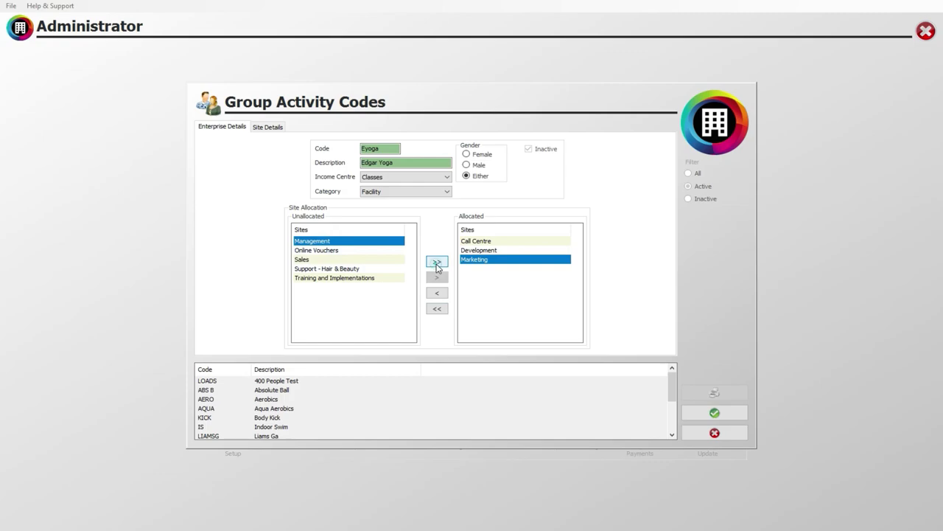
left_click(436, 264)
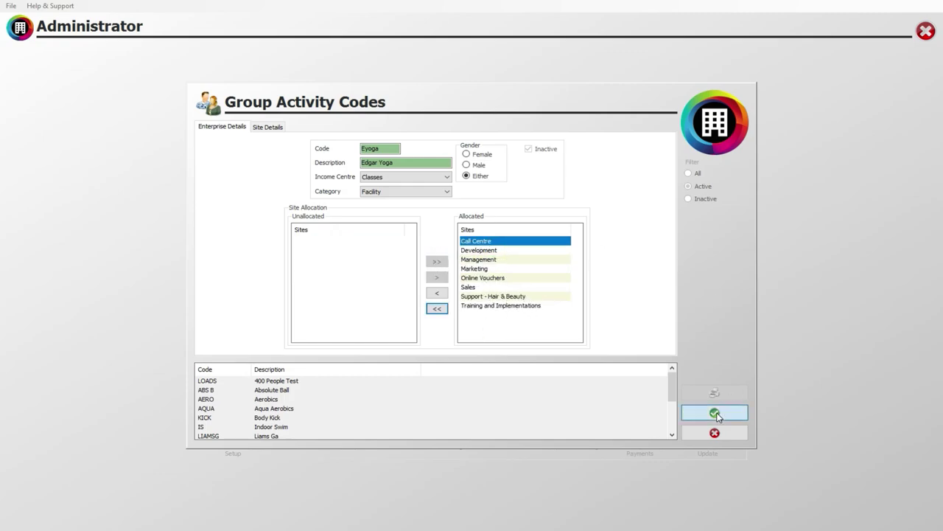
left_click(716, 415)
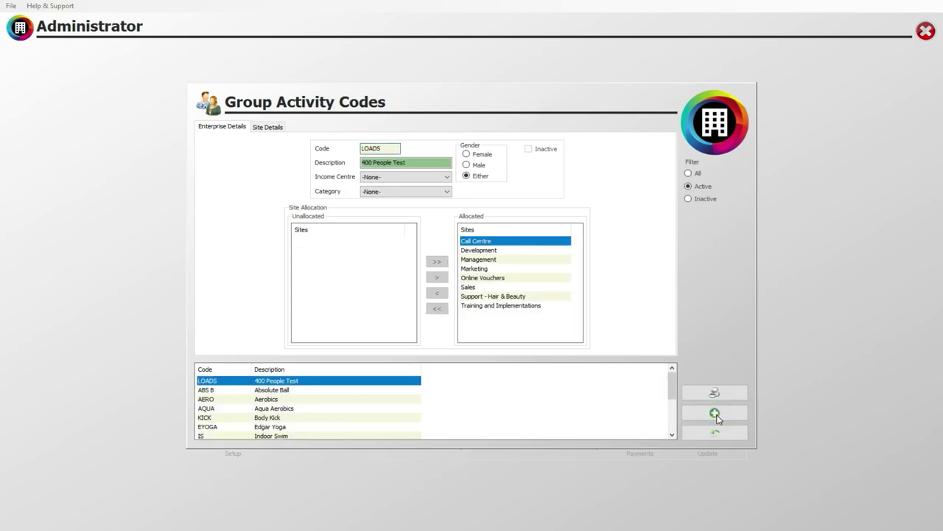
Add a new entry with group code EYOGA to the Development site's group activity timetable.
left_click(715, 433)
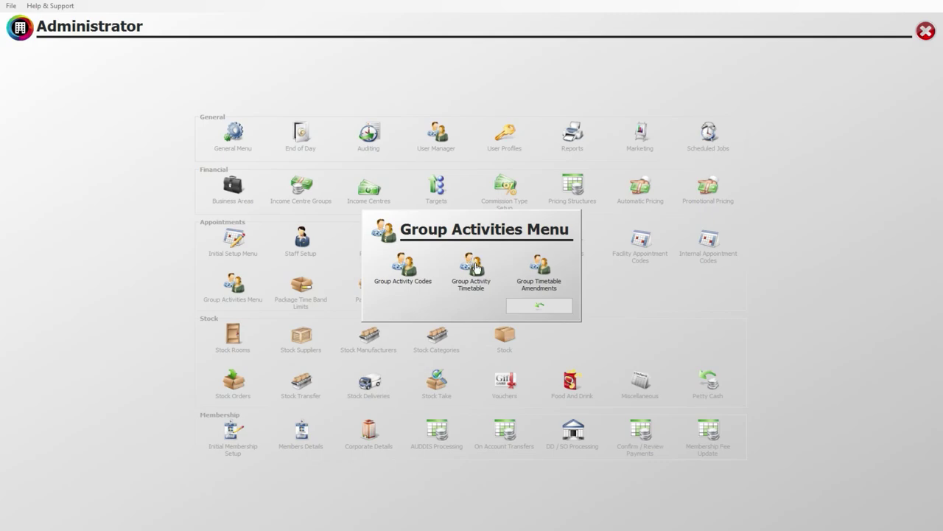
left_click(473, 267)
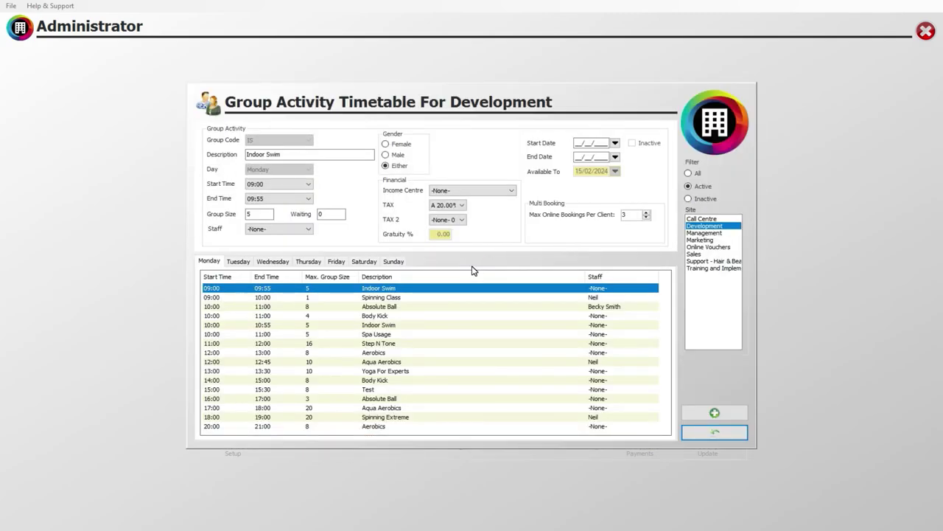
left_click(714, 412)
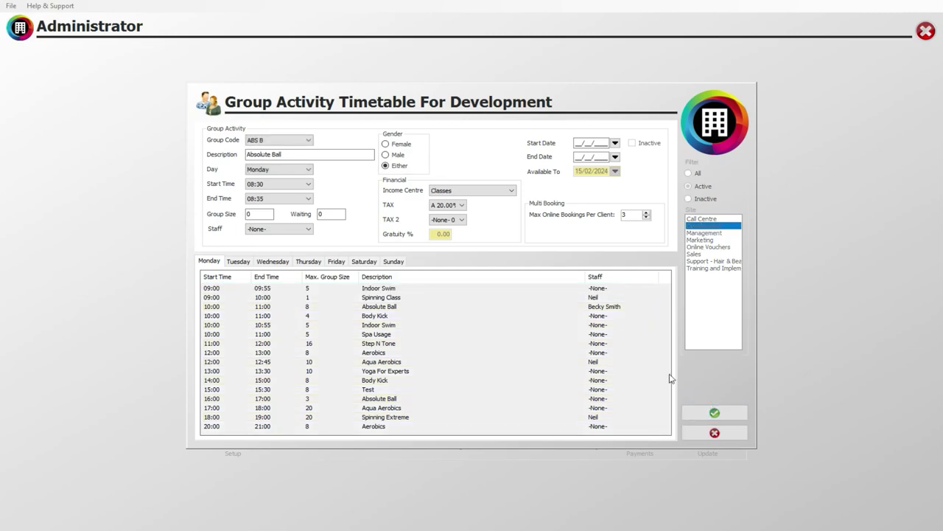
left_click(300, 140)
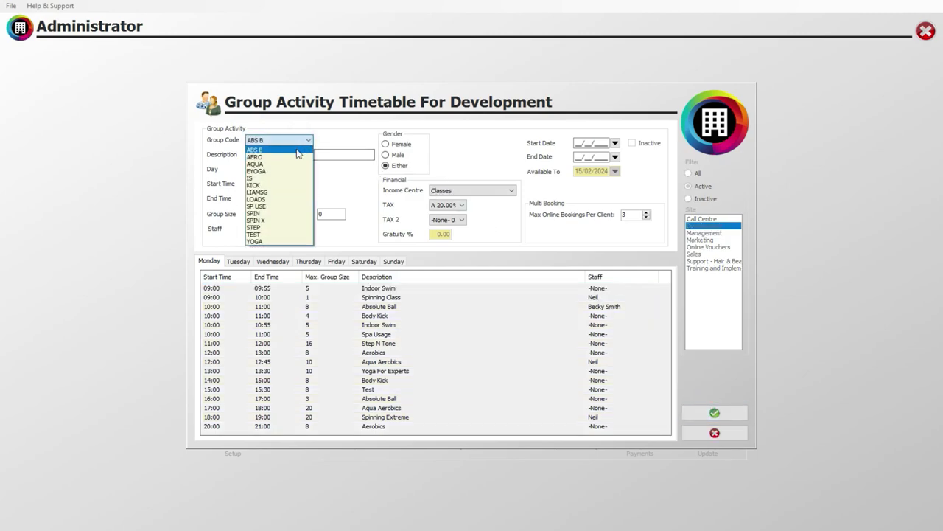
left_click(262, 172)
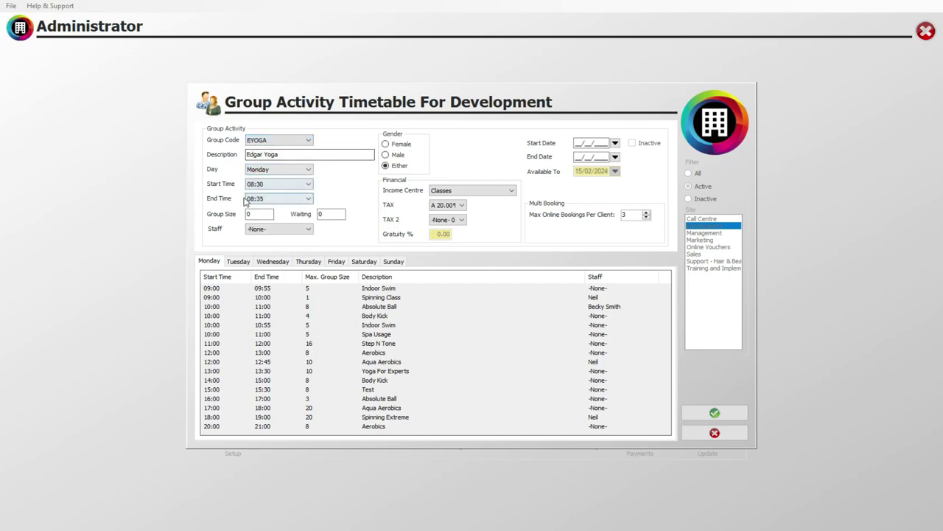
Schedule the Edgar Yoga class on Monday with an end time of 09:30.
left_click(286, 172)
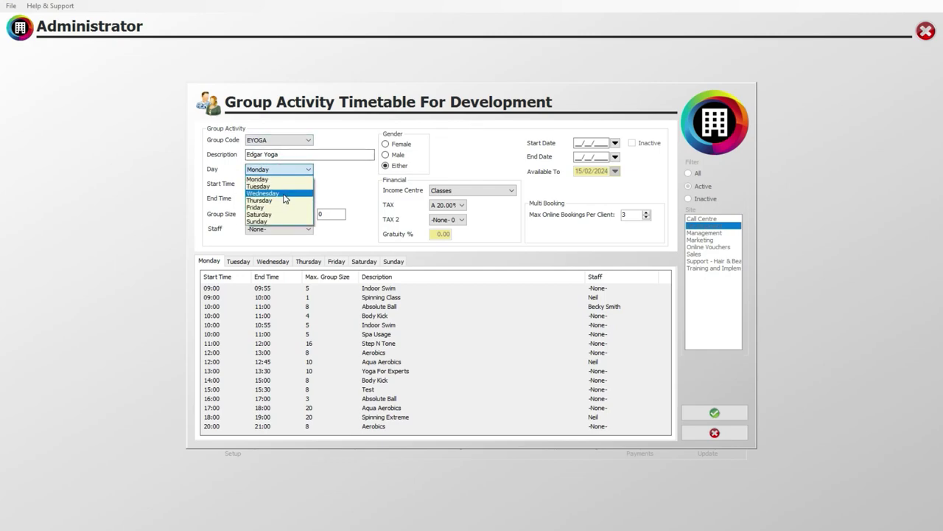
left_click(280, 181)
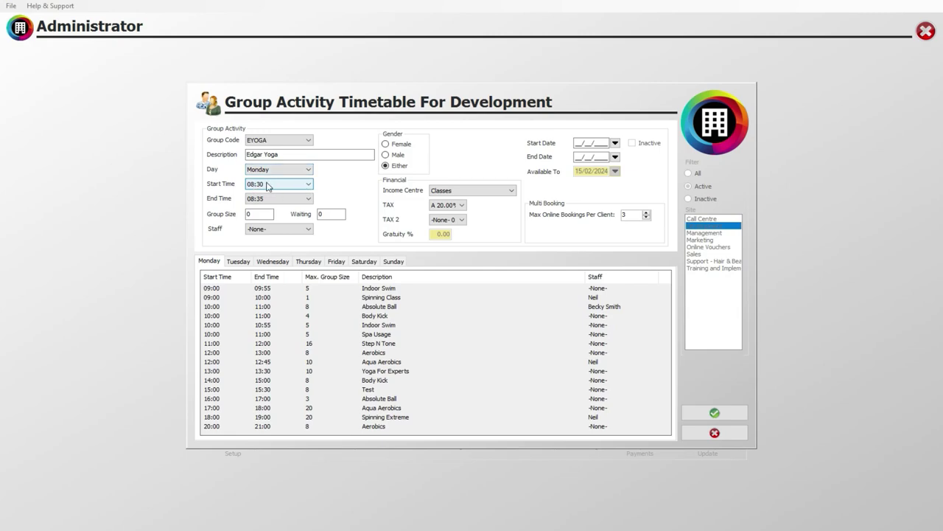
left_click(294, 198)
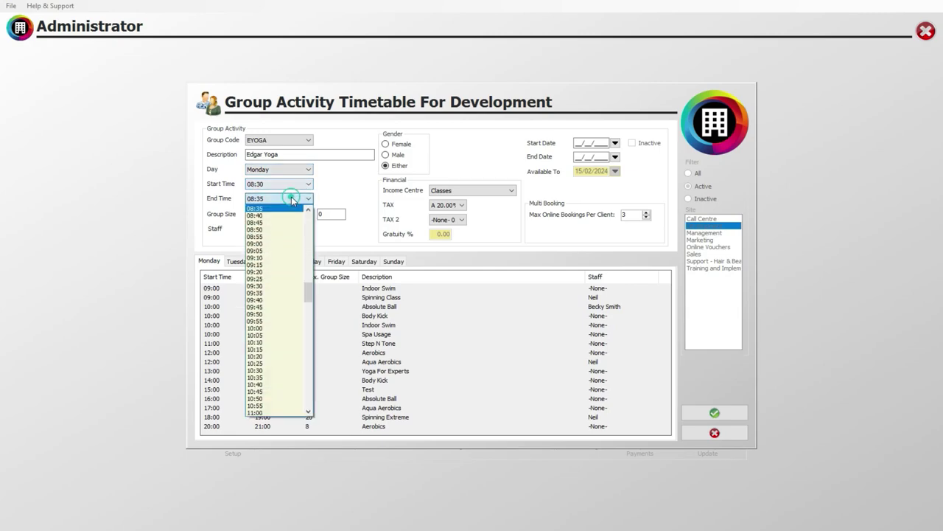
left_click(272, 286)
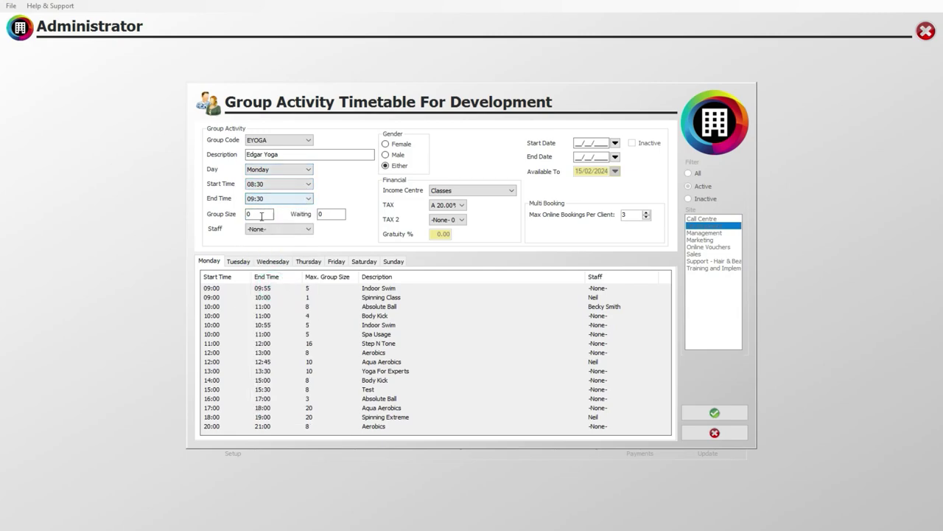
Set the class group size to 10 and the waiting list to 2, and assign a staff member.
left_click(254, 214)
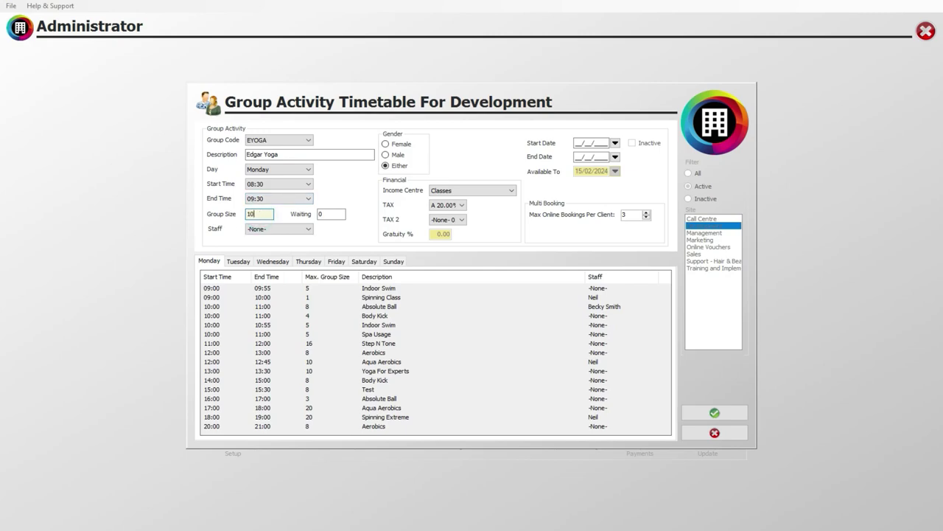
left_click(329, 213)
left_click(327, 214)
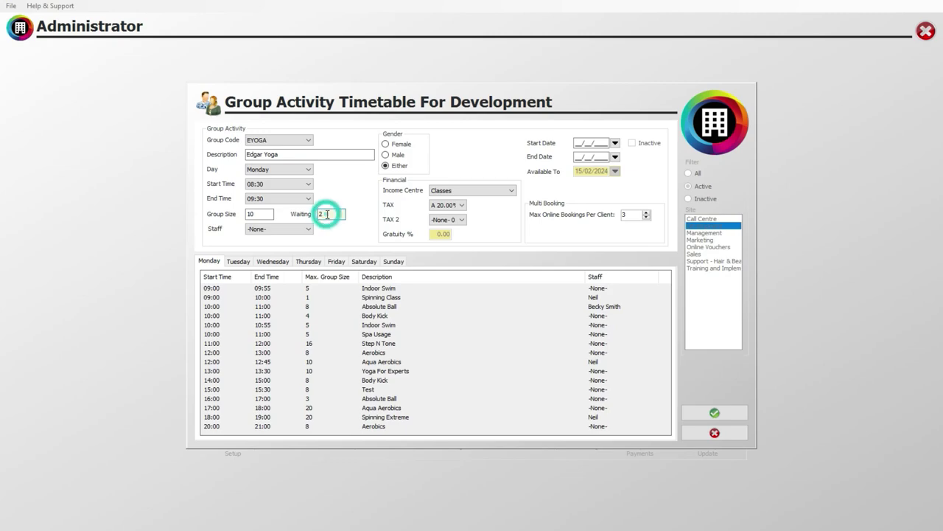
left_click(311, 230)
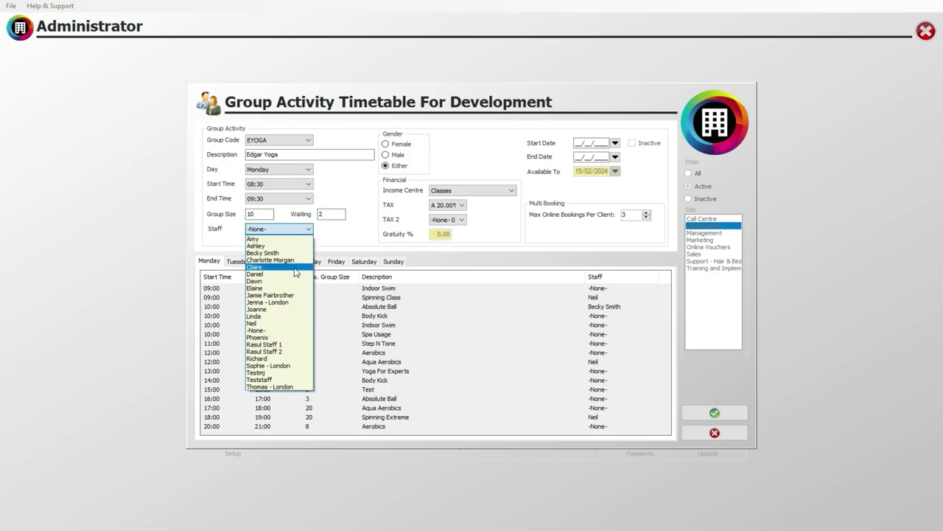
left_click(287, 339)
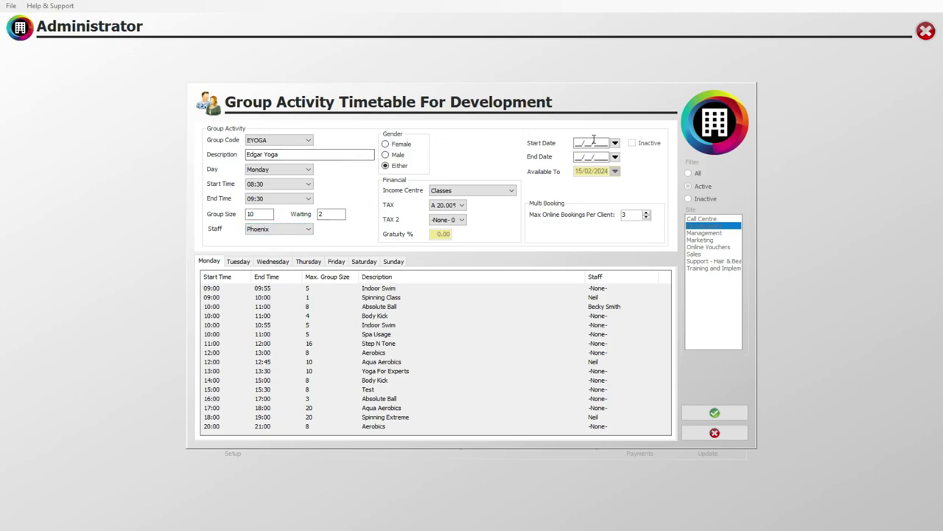
Set the Edgar Yoga class start date to 14/09/2022 and leave its end date blank.
left_click(615, 143)
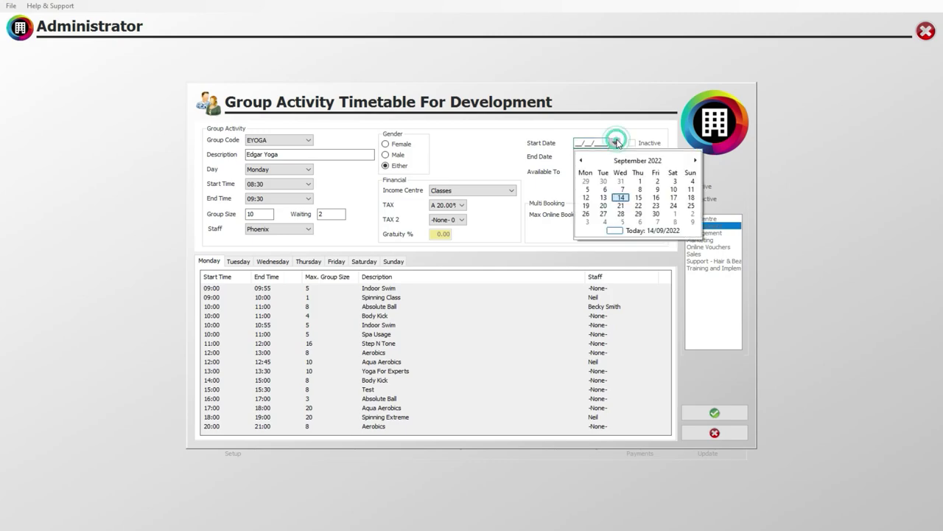
left_click(623, 197)
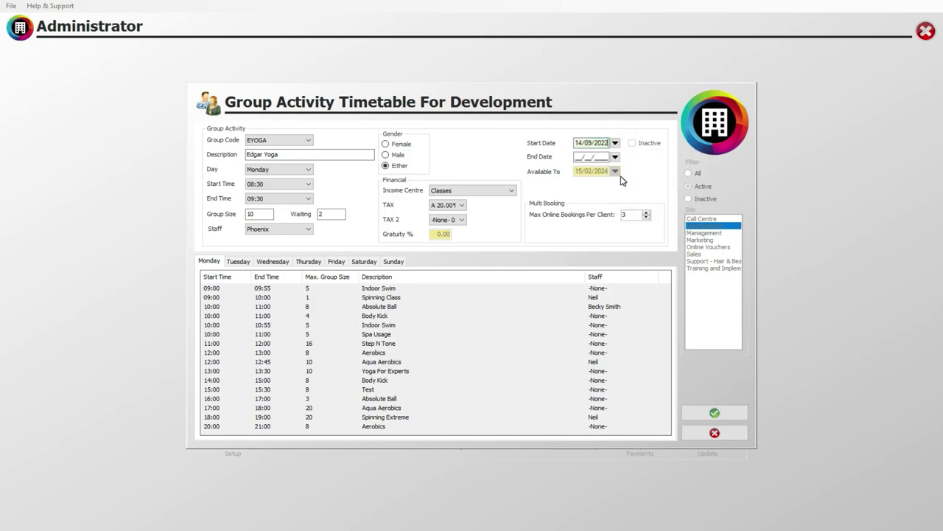
left_click(616, 157)
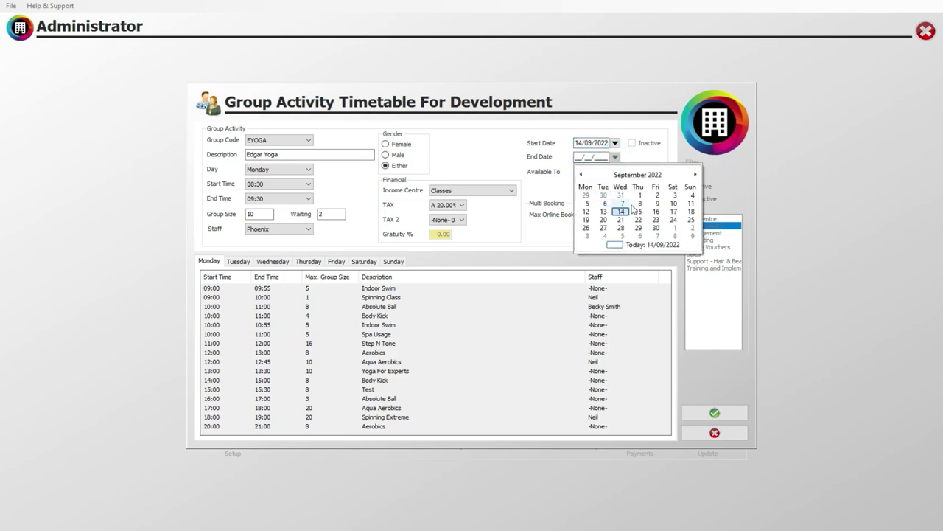
left_click(696, 173)
left_click(695, 172)
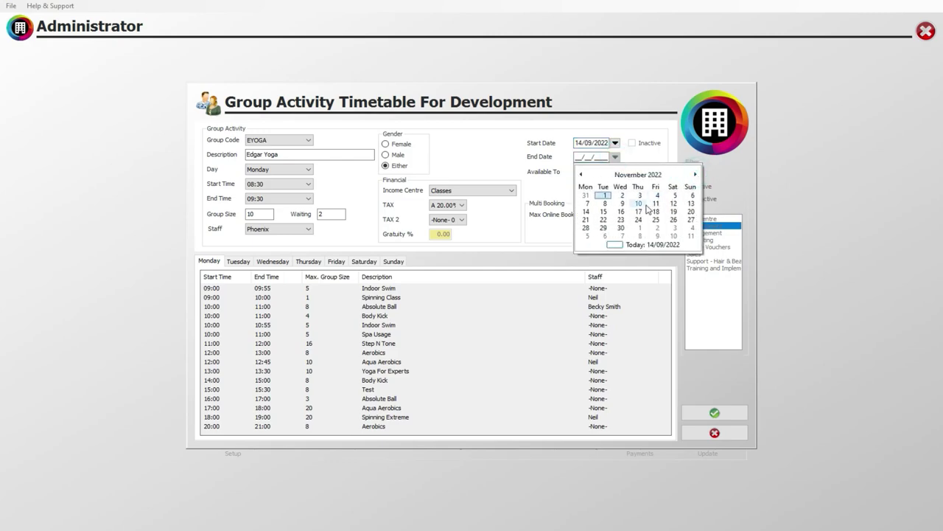
left_click(625, 167)
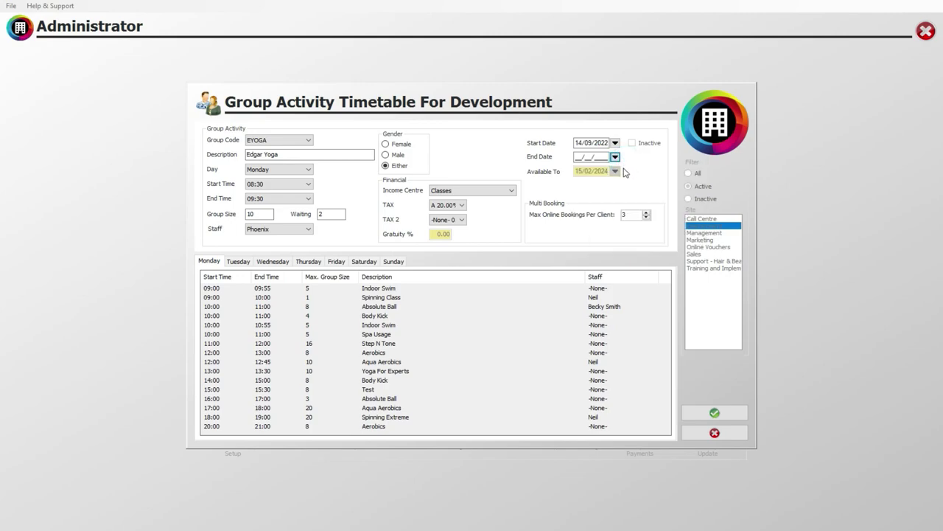
Set the maximum online bookings per client to 1 and save the Edgar Yoga timetable entry.
double_click(631, 215)
type("4")
left_click(628, 214)
left_click(630, 213)
left_click(714, 413)
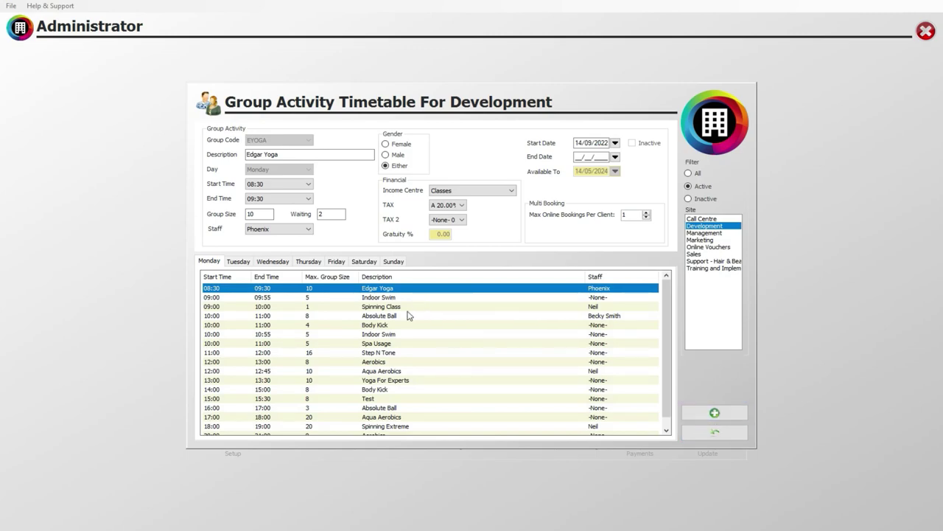
Review the Development timetable from Monday through Thursday, including the new Edgar Yoga class, and close the timetable.
scroll(382, 315, "down", 1)
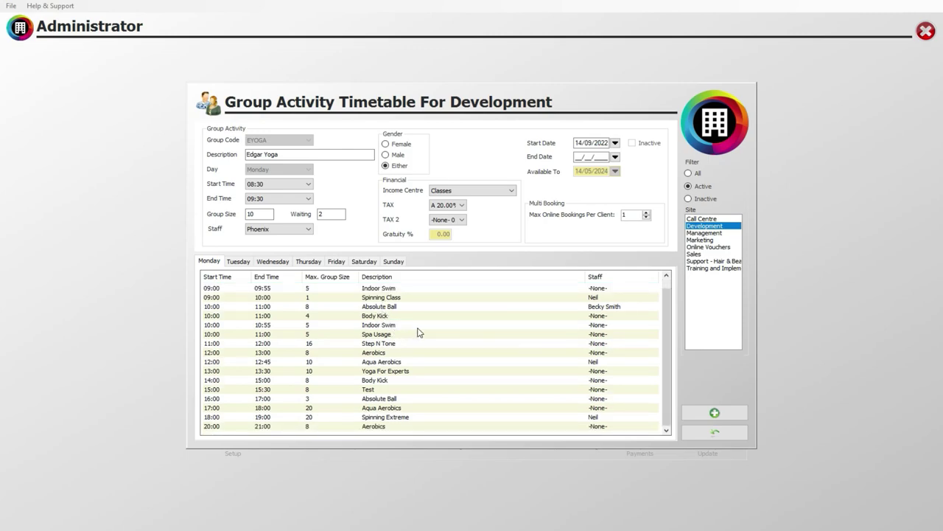
scroll(418, 332, "up", 1)
scroll(383, 369, "down", 1)
left_click(238, 263)
left_click(272, 262)
left_click(309, 261)
left_click(711, 433)
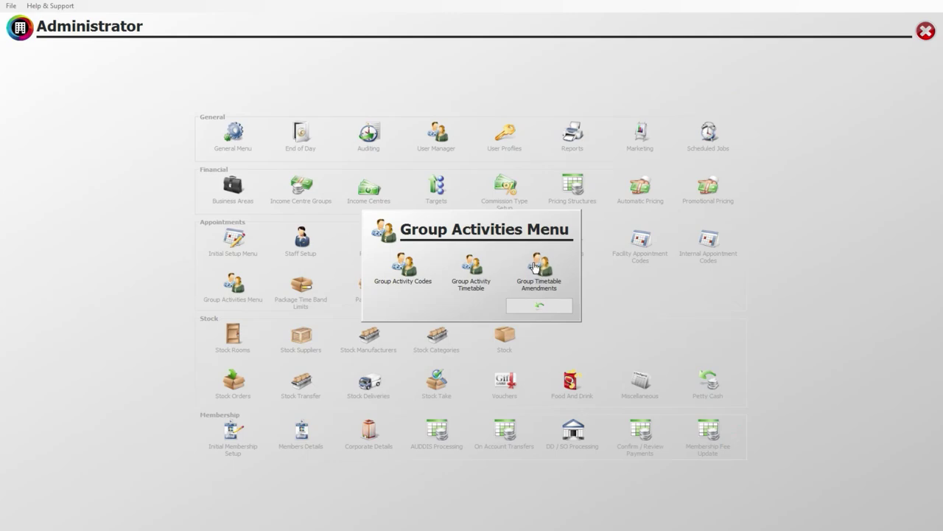
View the Edgar Yoga group size and staff settings in Group Timetable Amendments, and exit back out of the group activities menu.
left_click(535, 267)
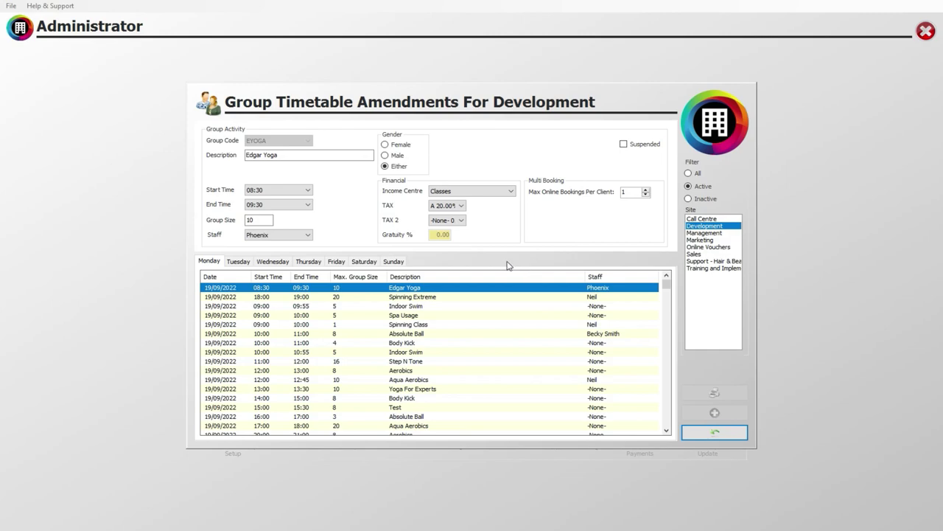
left_click(258, 220)
left_click(297, 236)
left_click(714, 433)
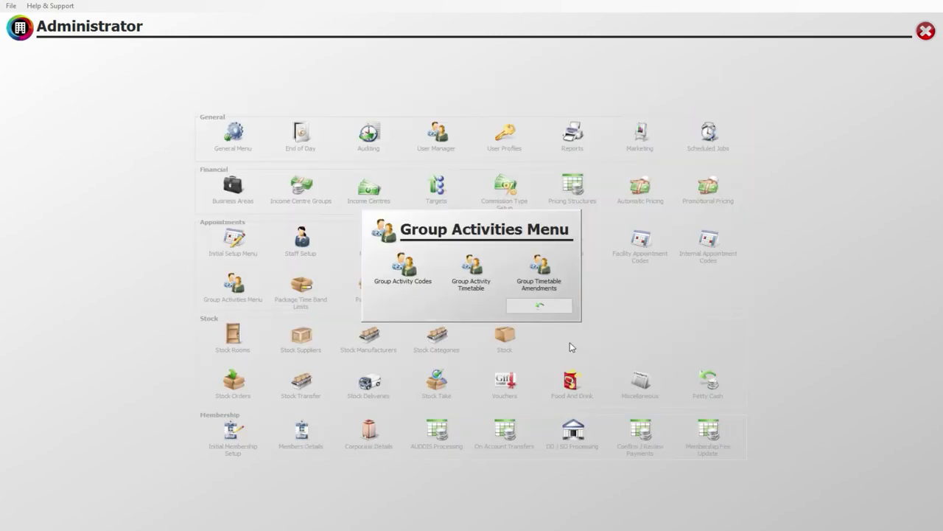
left_click(539, 305)
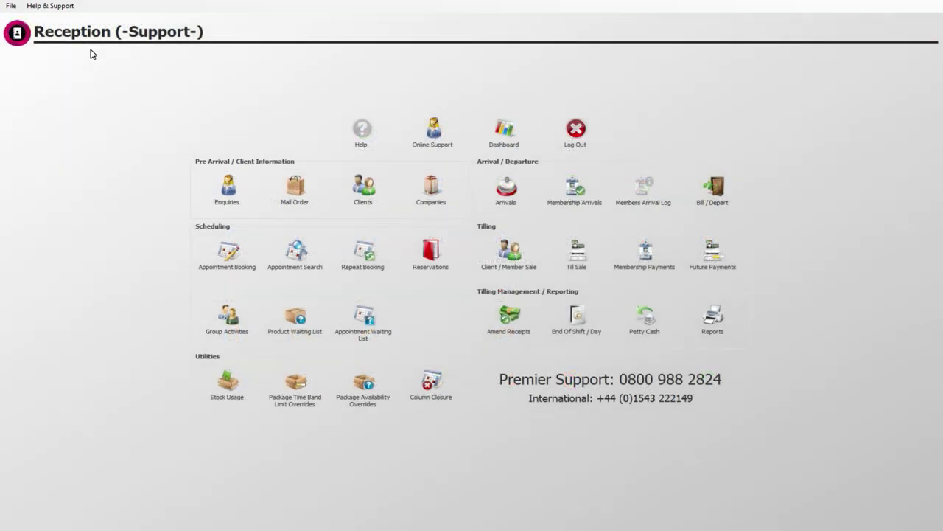
Switch to Reception, open Group Activities and check the Management and Marketing sites before returning to Development.
left_click(228, 313)
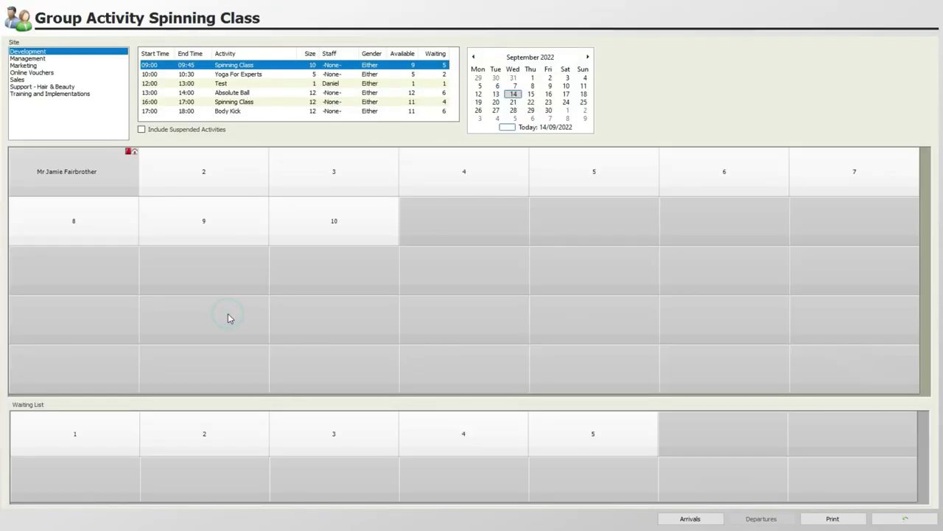
left_click(39, 59)
left_click(39, 65)
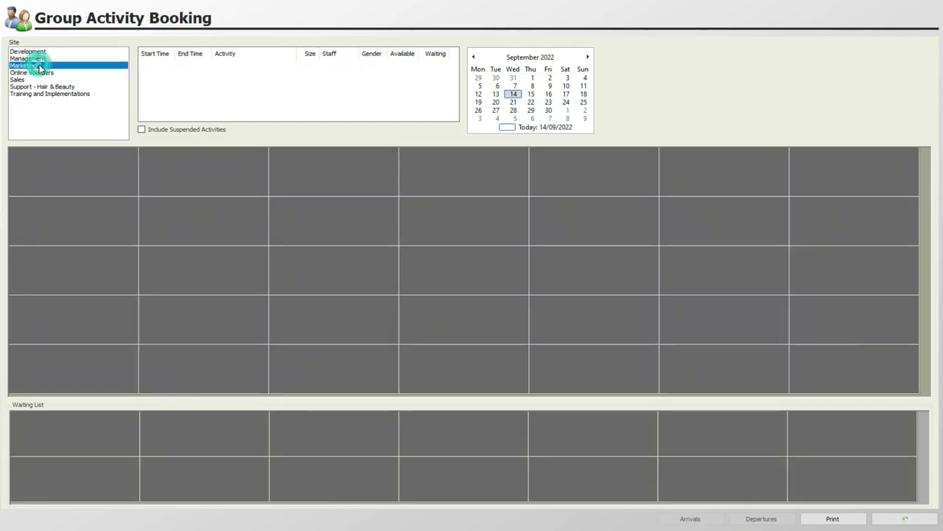
left_click(39, 51)
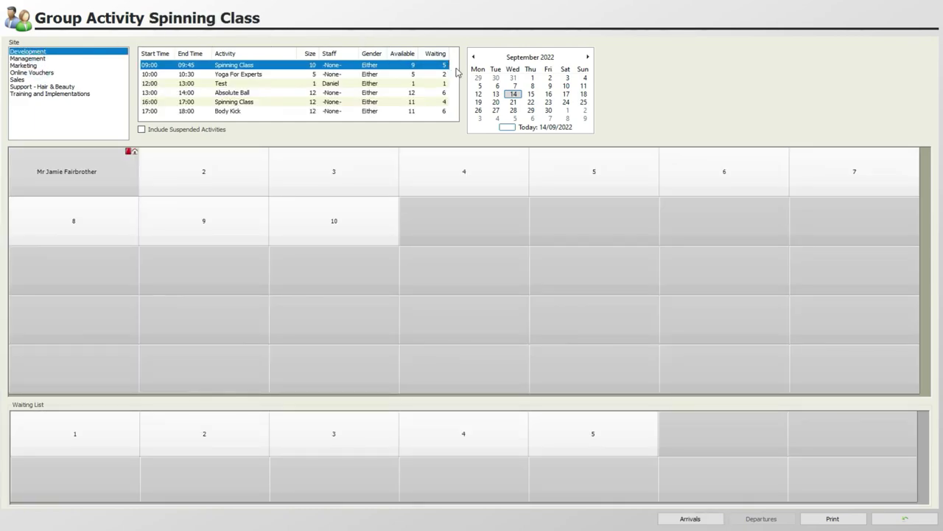
Display the Development site's activities for 19 September 2022 and browse individual classes in the activity list.
left_click(548, 93)
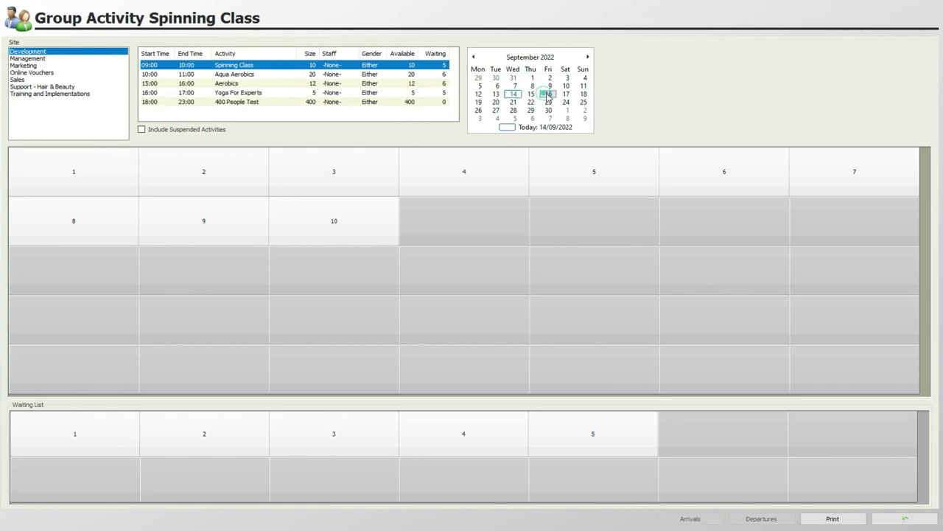
left_click(566, 94)
left_click(476, 101)
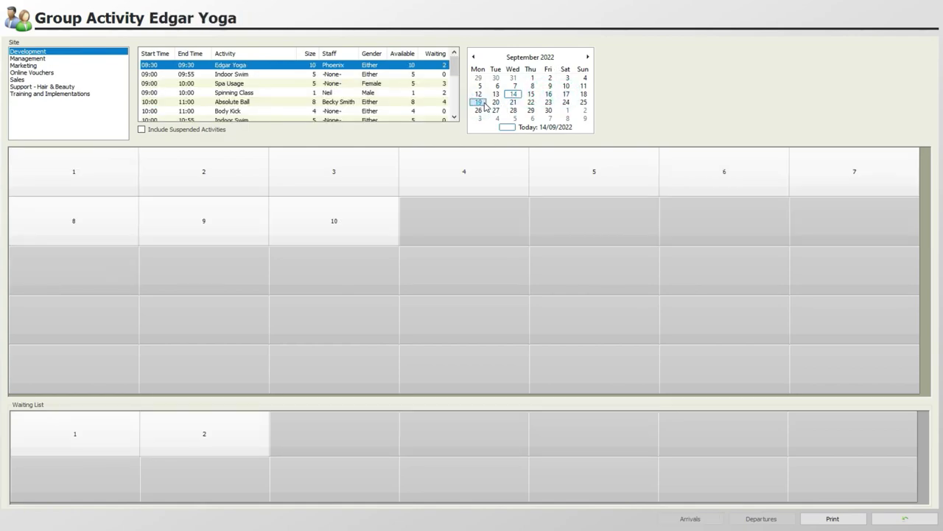
left_click(218, 75)
left_click(221, 65)
left_click(240, 83)
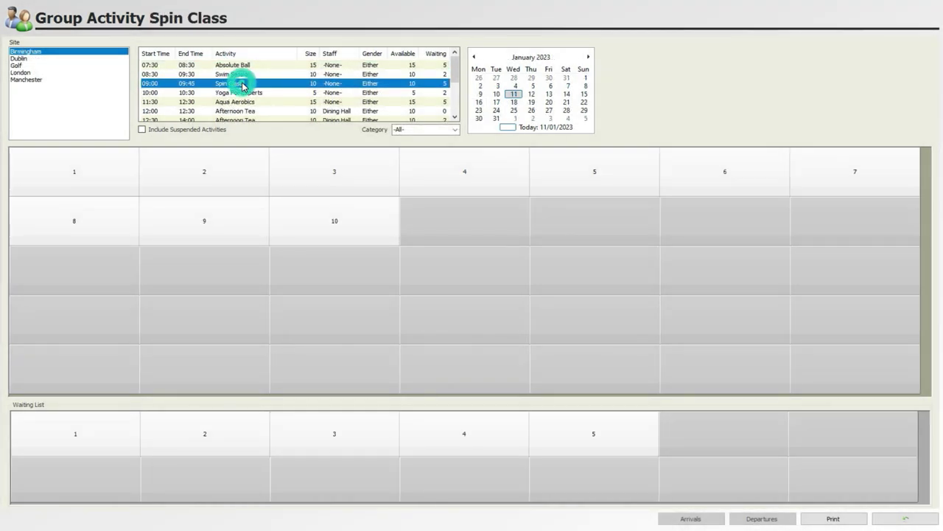
Filter the Birmingham activities by category through Facials, Hair Service, Waxing, Spa Access, Massages and None, and restore All.
left_click(454, 130)
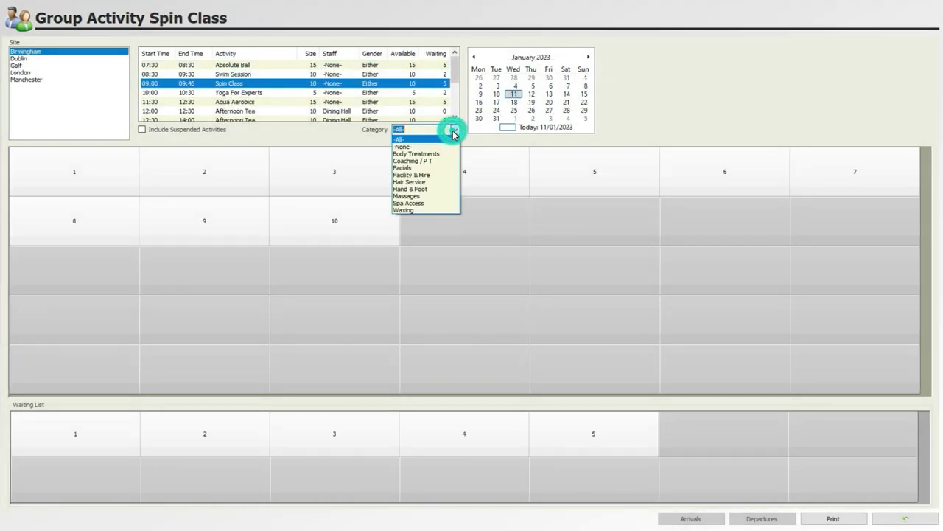
left_click(441, 168)
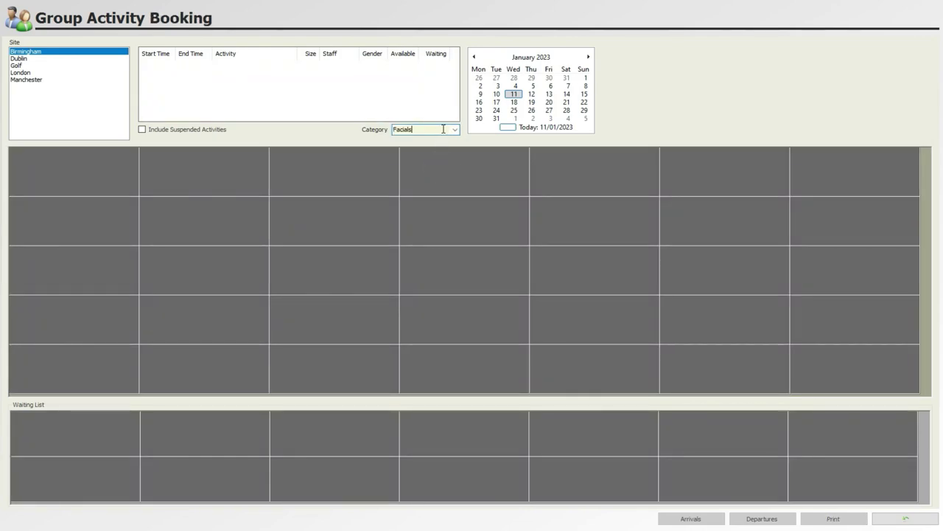
left_click(453, 129)
left_click(441, 183)
left_click(455, 130)
left_click(435, 208)
left_click(456, 131)
left_click(432, 202)
left_click(455, 131)
left_click(437, 198)
left_click(455, 130)
left_click(447, 147)
left_click(455, 131)
left_click(442, 138)
View the places for Spin Class and Aqua Aerobics and look through the rest of the day's activities.
left_click(343, 85)
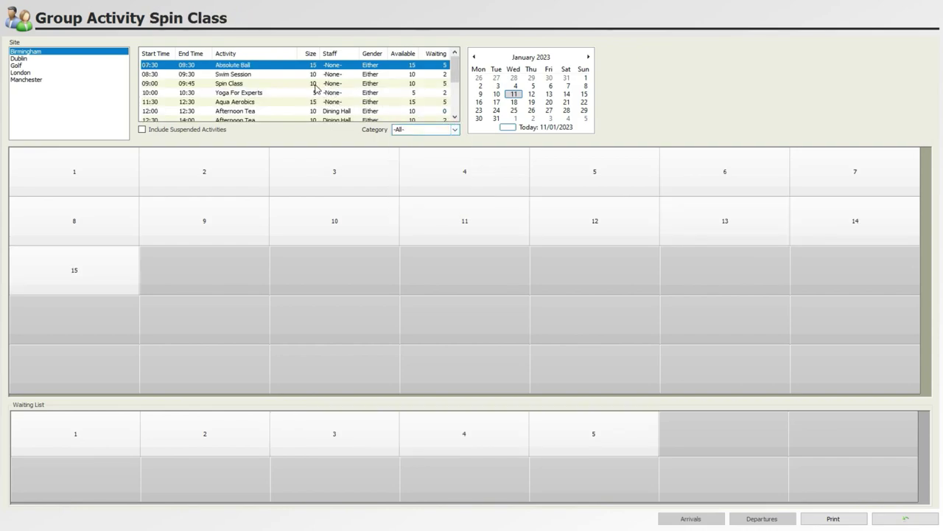
left_click(352, 102)
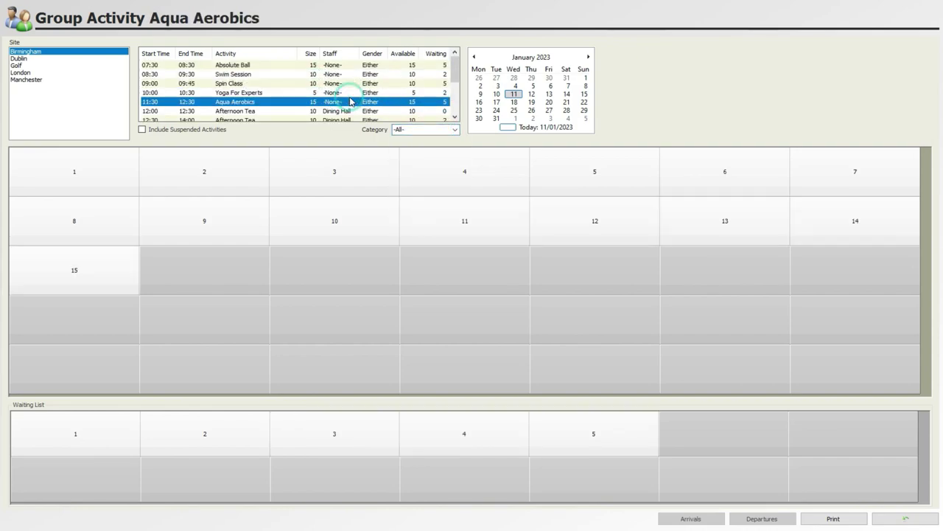
scroll(208, 107, "down", 1)
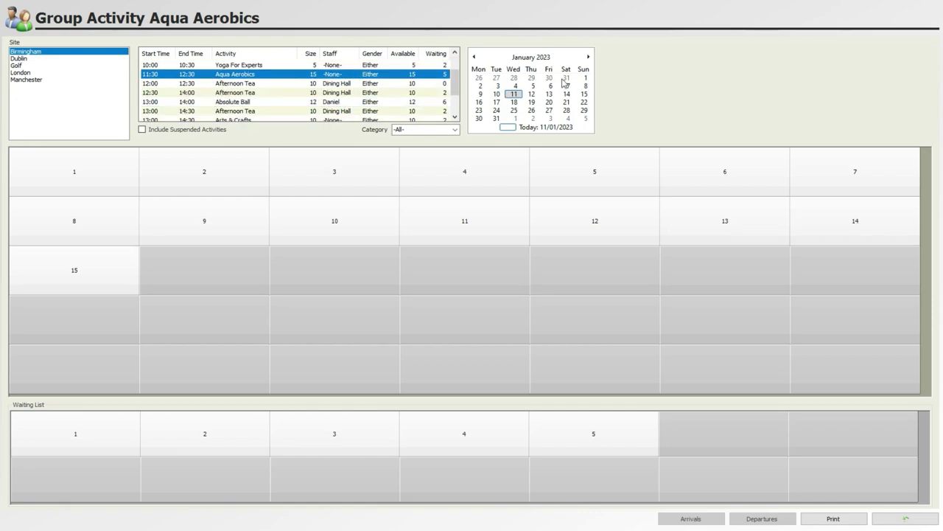
Start a booking in a free place of the 10:00 Aqua Aerobics class on 2 February 2023.
left_click(588, 56)
left_click(532, 78)
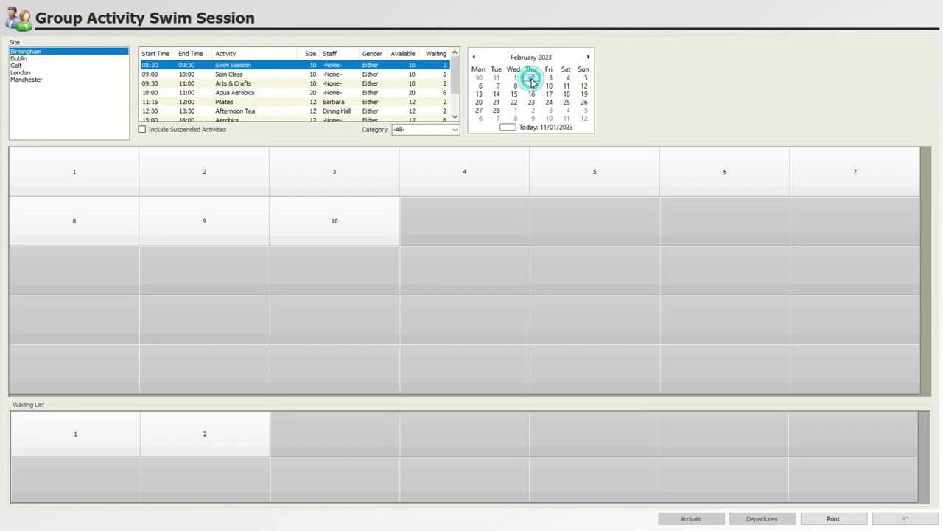
left_click(369, 94)
left_click(362, 176)
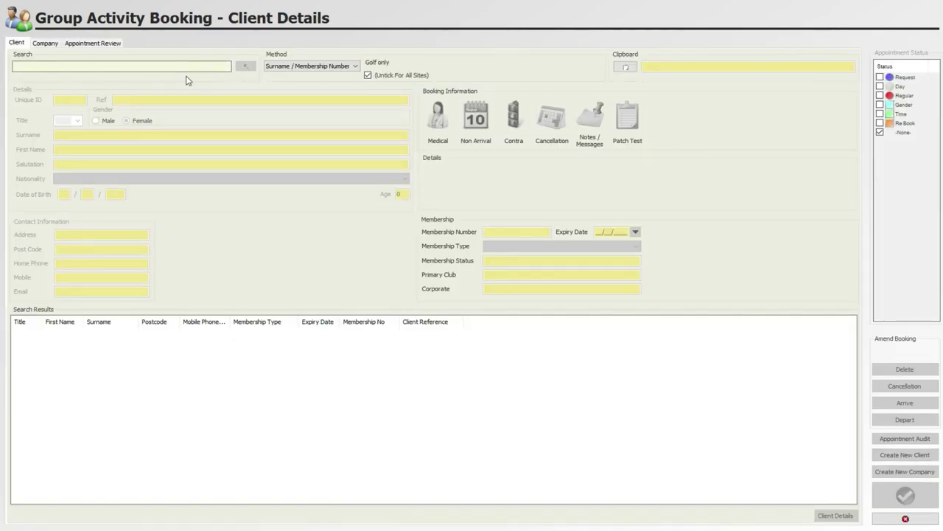
Find the client by surname using the Surname / Membership Number method and confirm their booking in the class.
left_click(177, 66)
type("Burgess")
left_click(311, 67)
left_click(301, 75)
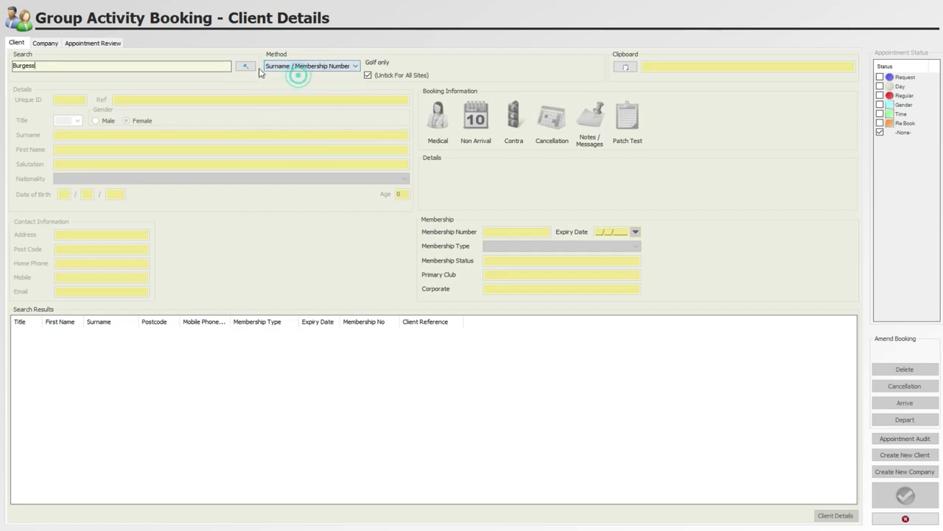
left_click(244, 65)
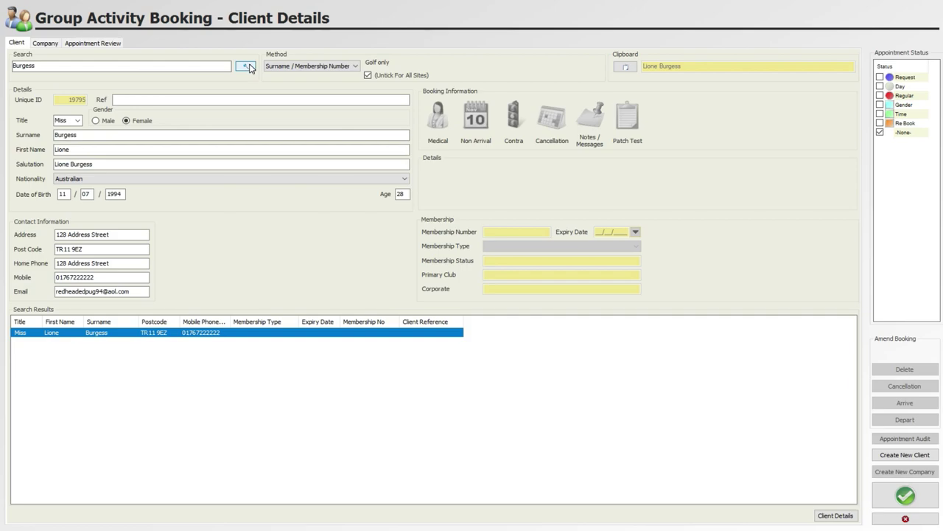
left_click(203, 333)
left_click(905, 494)
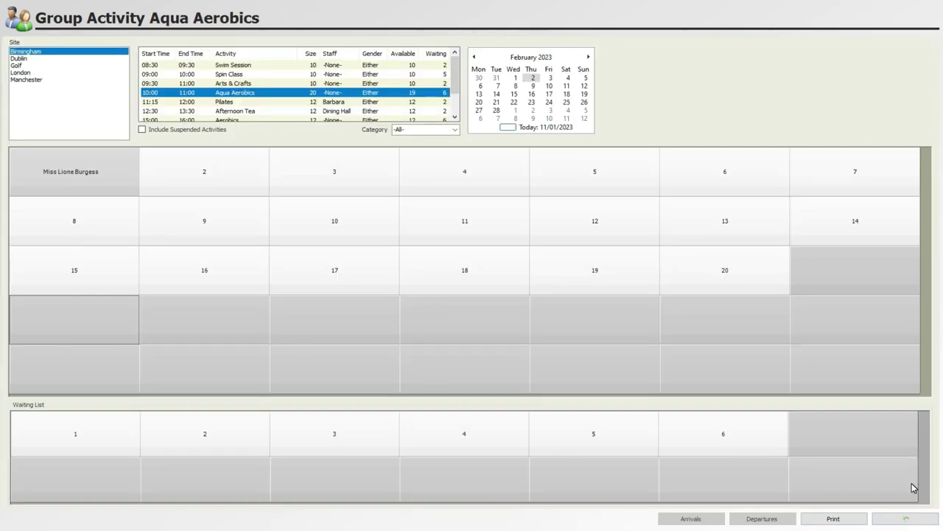